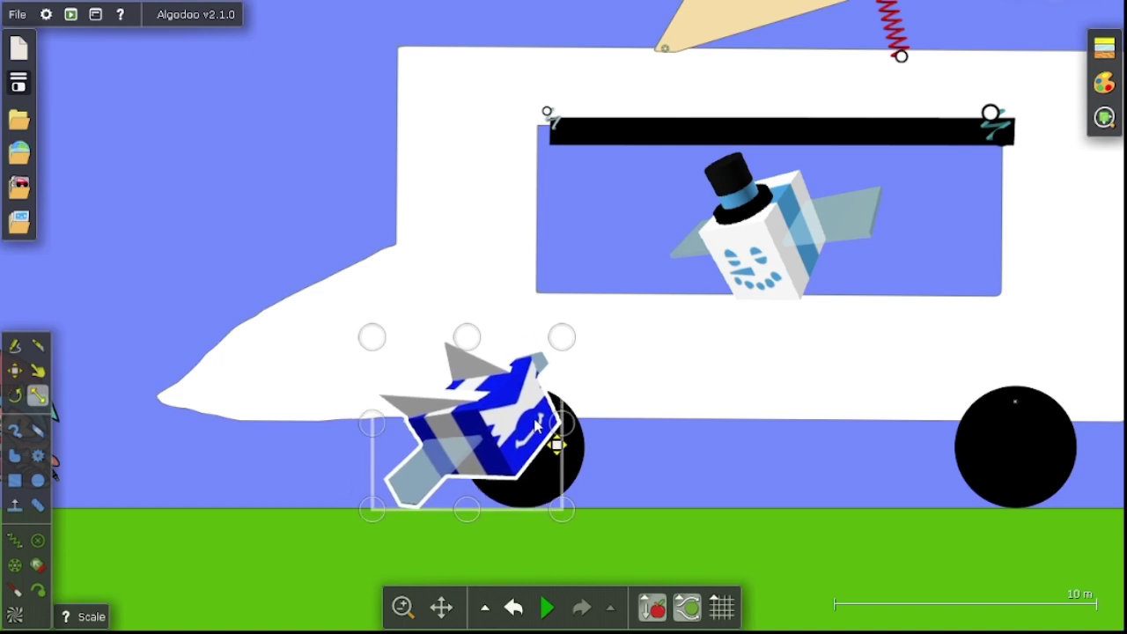
Step: Nudge the snowman in the truck window, the blue cube character and the seated boy in turn with the Scale tool
click(774, 221)
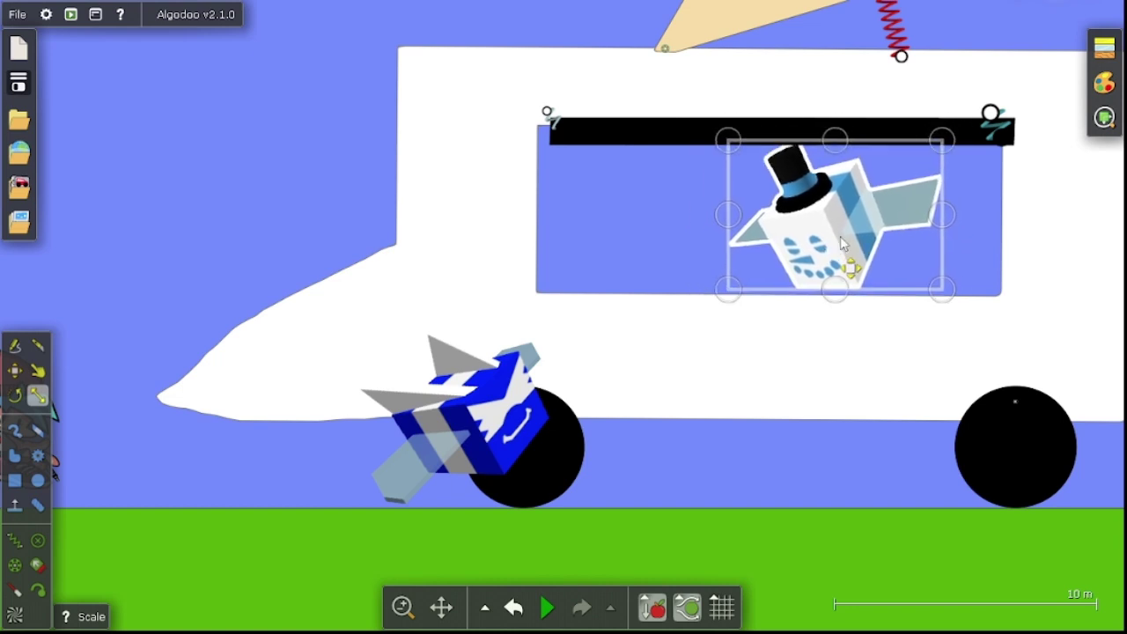
click(516, 397)
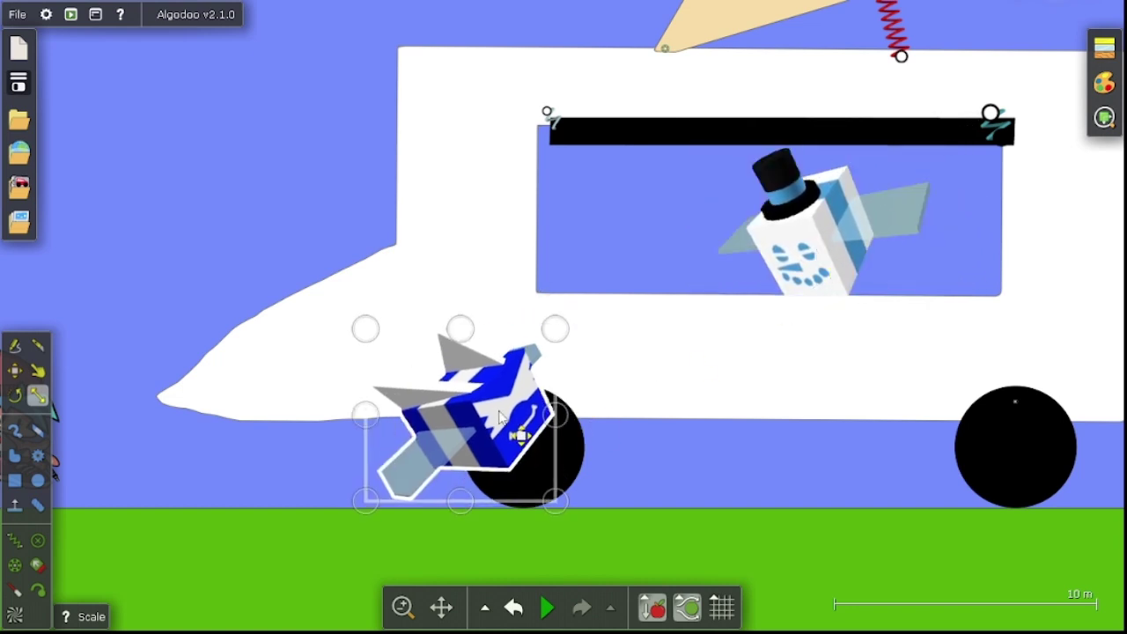
click(808, 251)
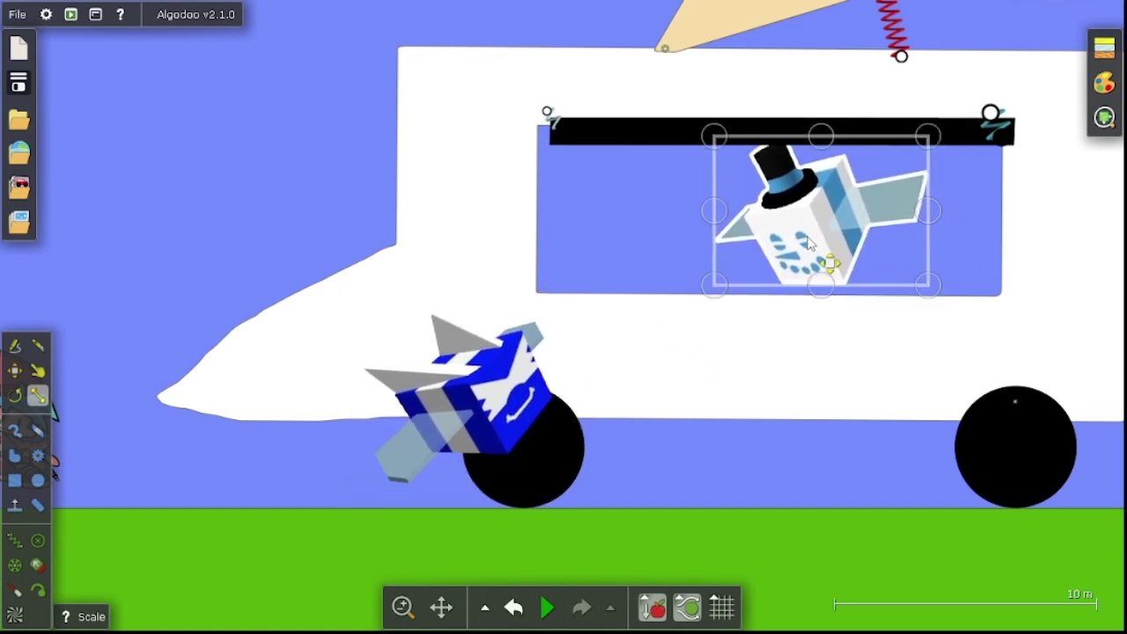
mouse_move(814, 248)
mouse_down()
mouse_move(818, 227)
mouse_move(822, 262)
mouse_up()
drag(711, 445, 895, 440)
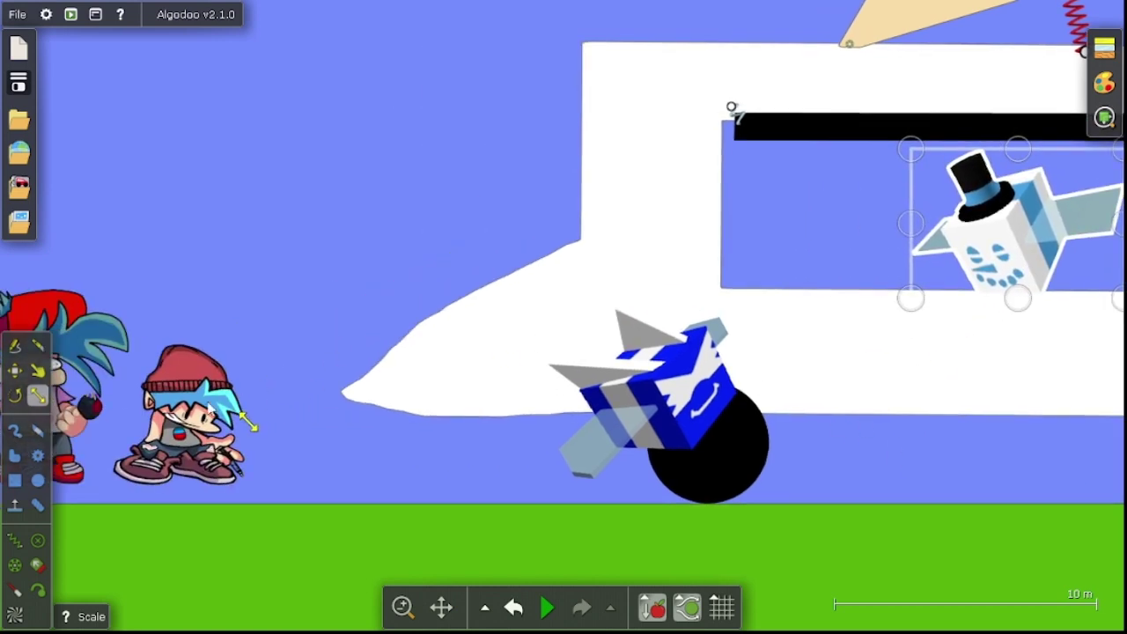
drag(201, 417, 208, 388)
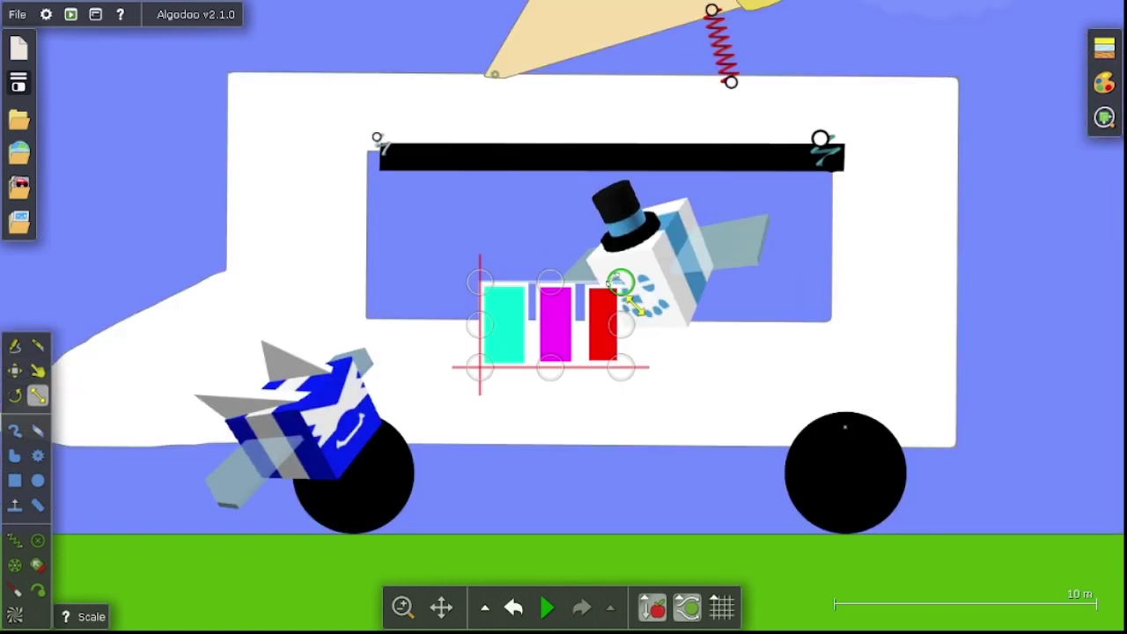
Step: Move the three coloured boxes from the truck window down beside the blue cube character, and nudge both cube characters
drag(554, 327, 452, 422)
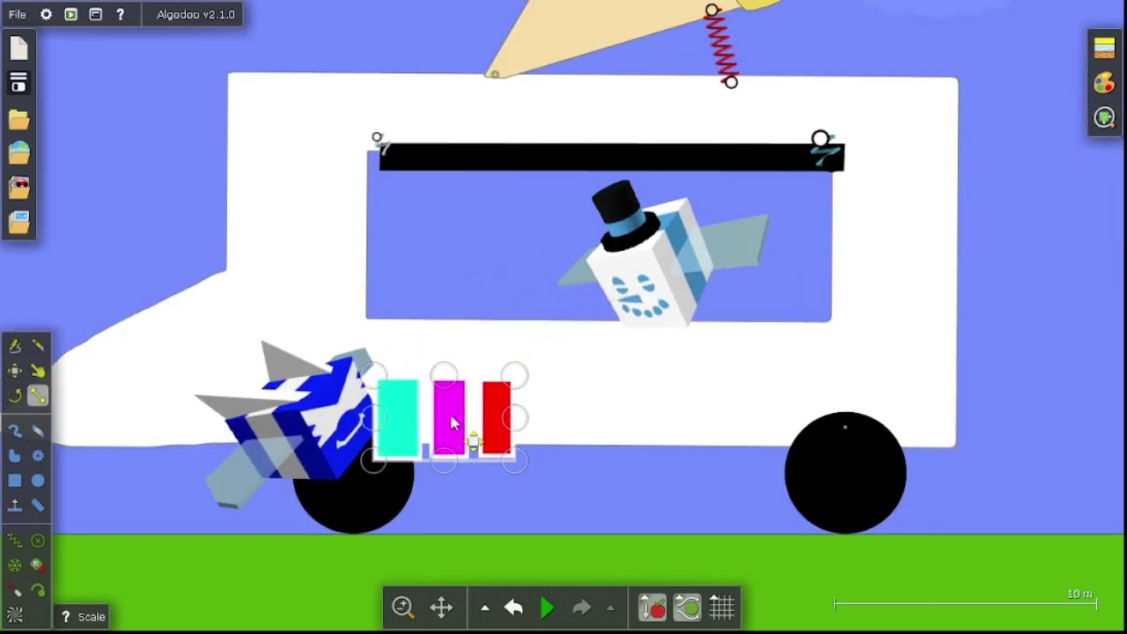
click(322, 423)
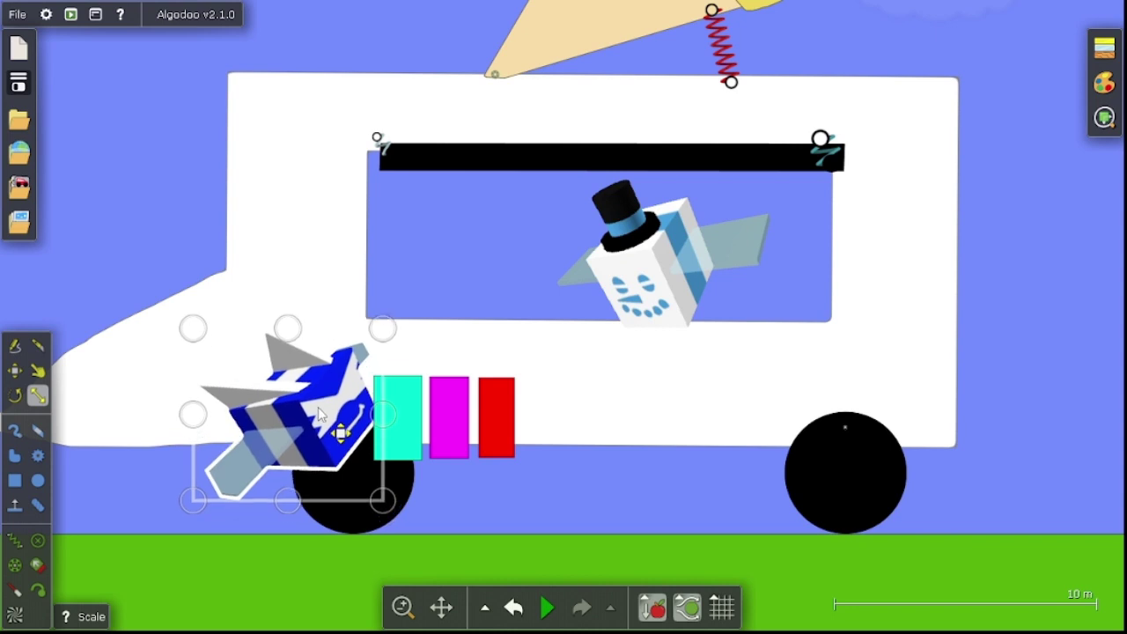
drag(320, 425, 318, 437)
mouse_move(642, 272)
mouse_down()
mouse_move(639, 242)
mouse_move(640, 253)
mouse_up()
Step: Stretch the black shutter down to cover the truck's window, and raise the truck slightly above the ground
click(528, 165)
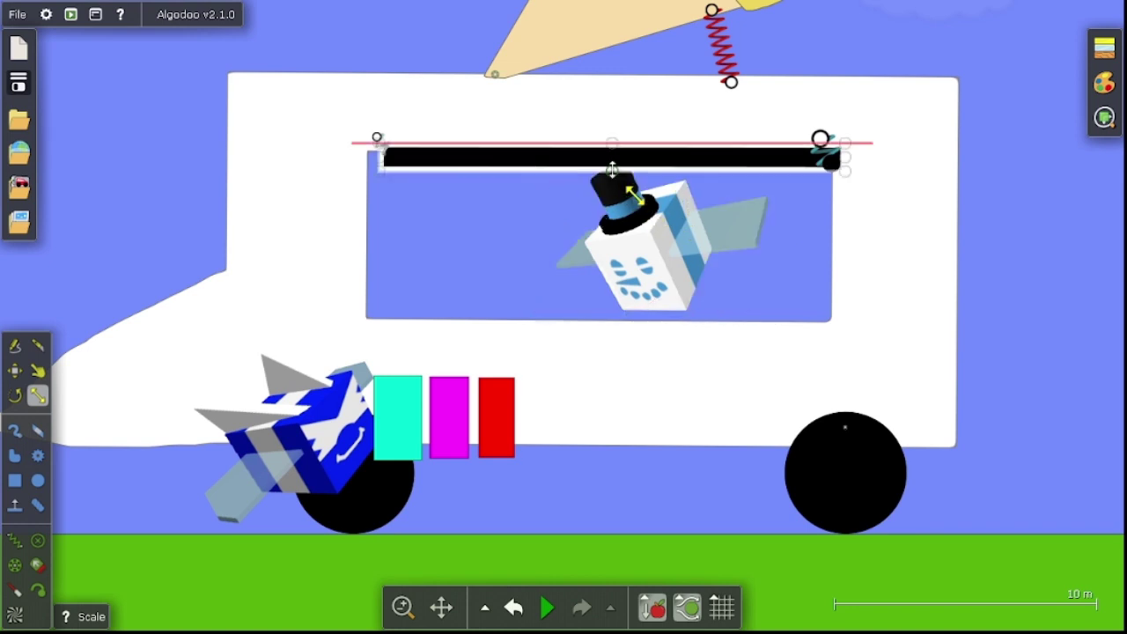
drag(612, 171, 595, 328)
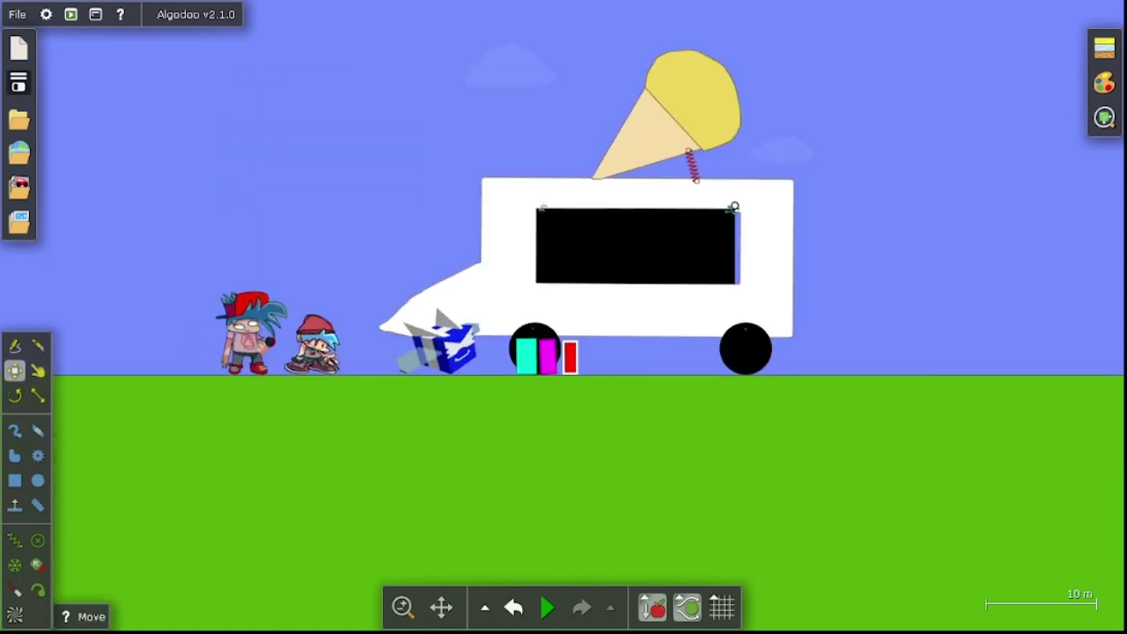
drag(637, 333, 641, 327)
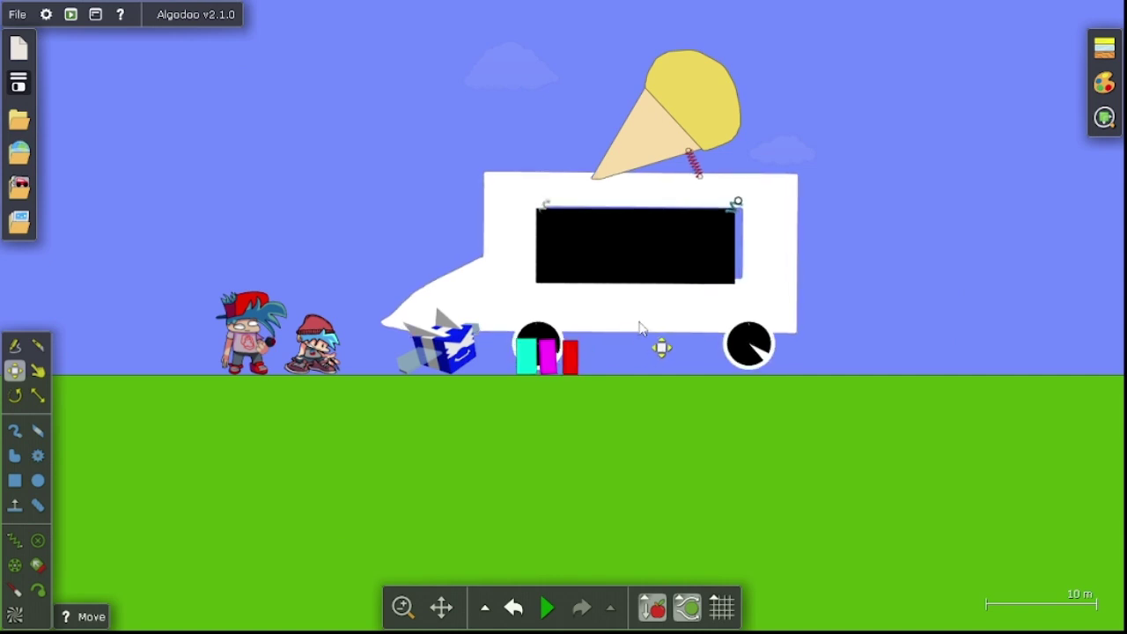
drag(832, 50, 535, 331)
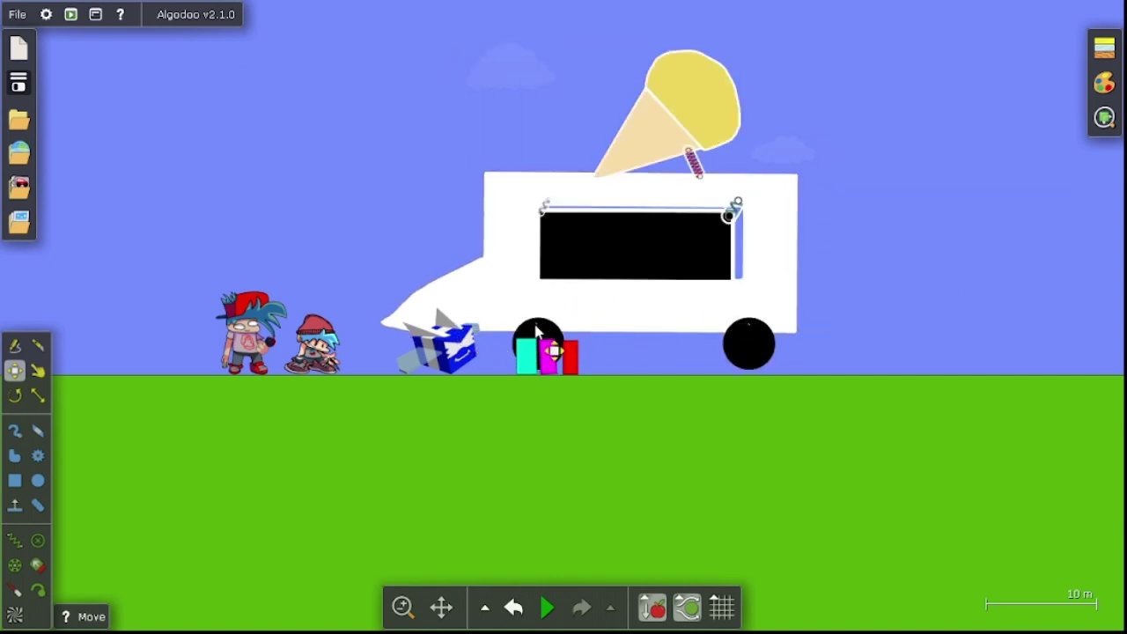
Step: Run the simulation and pull the ice cream truck away to the right with the Drag tool
scroll(806, 326, up, 2)
click(38, 370)
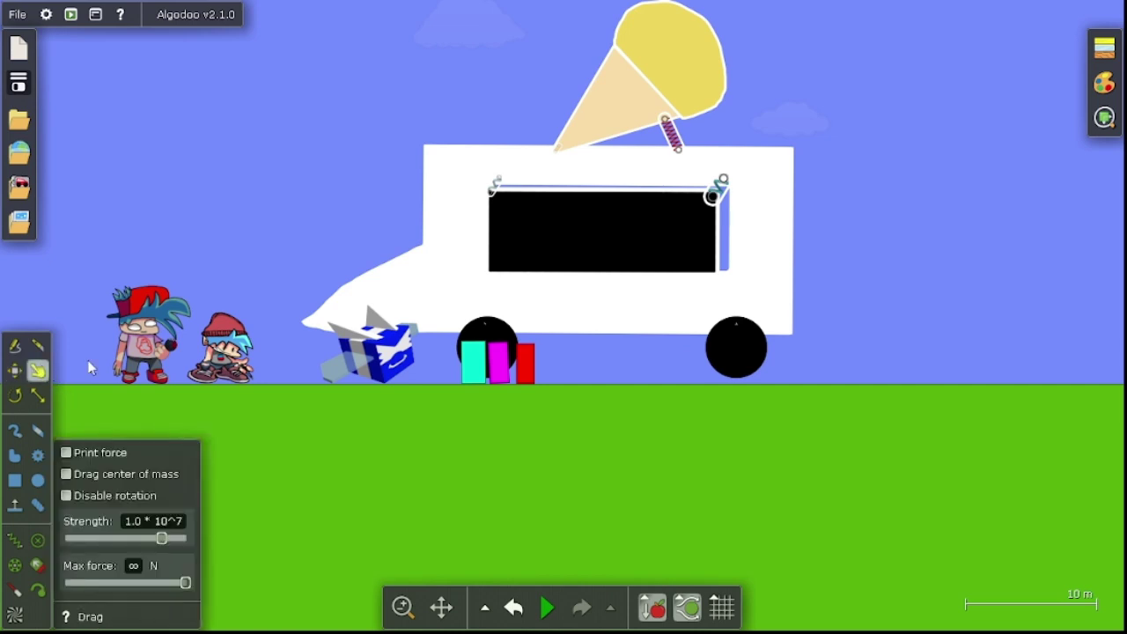
click(545, 608)
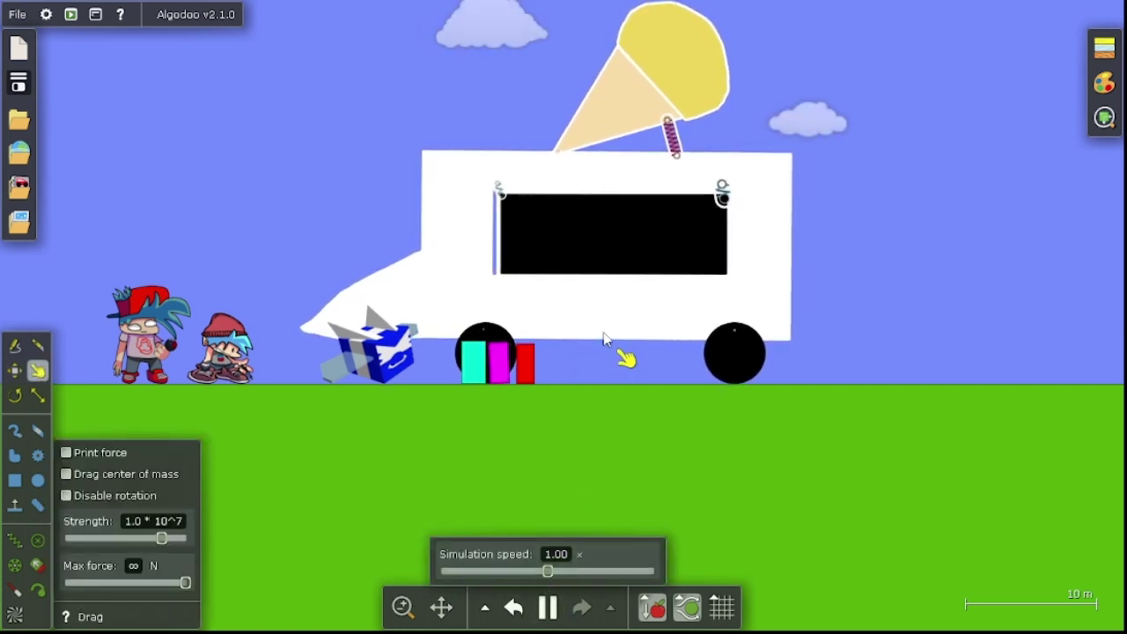
drag(608, 319, 901, 323)
drag(706, 315, 1010, 308)
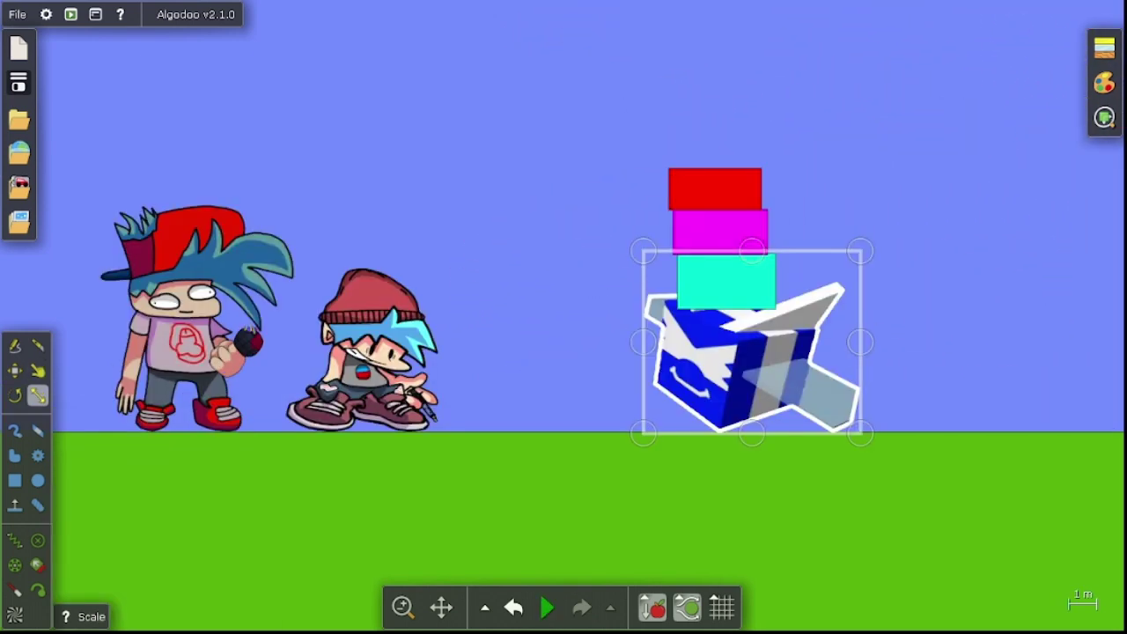
Step: Nudge the blue cube character, the seated boy and the standing boy in turn around the popsicles
drag(690, 359, 677, 346)
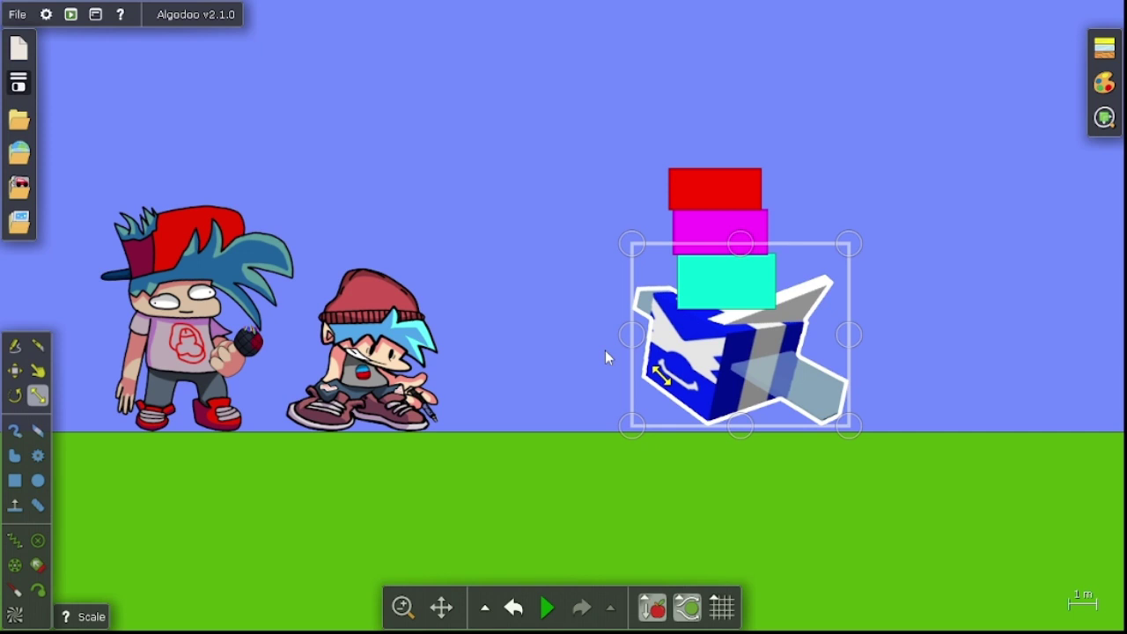
click(350, 361)
shift+click(194, 364)
mouse_move(194, 364)
mouse_down()
mouse_move(191, 294)
mouse_move(210, 355)
mouse_move(202, 373)
mouse_up()
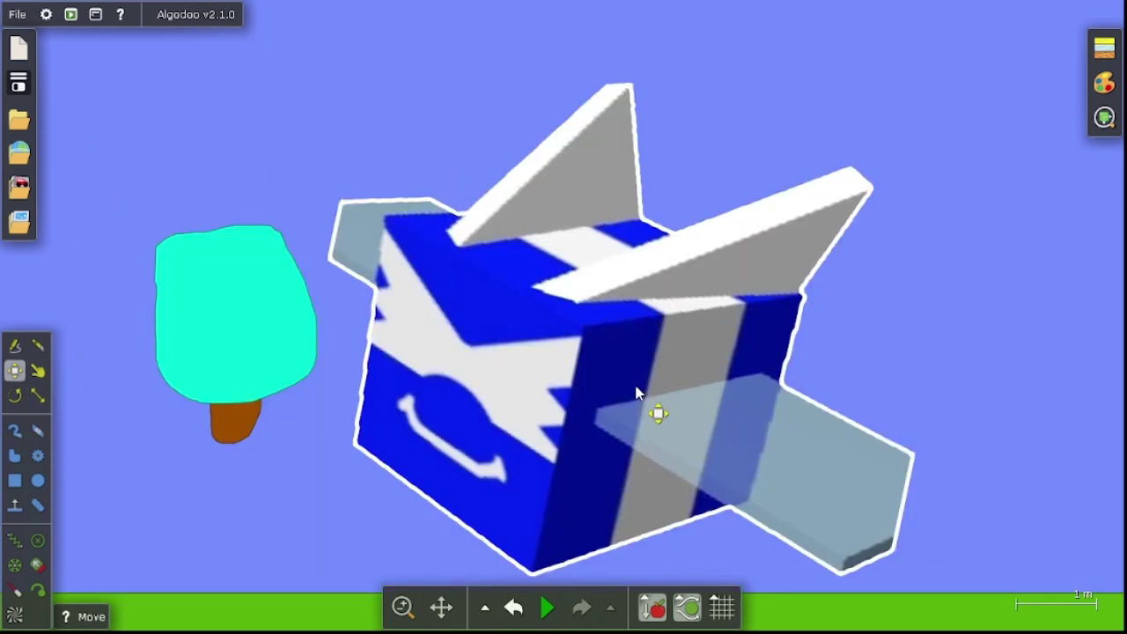
drag(641, 375, 641, 409)
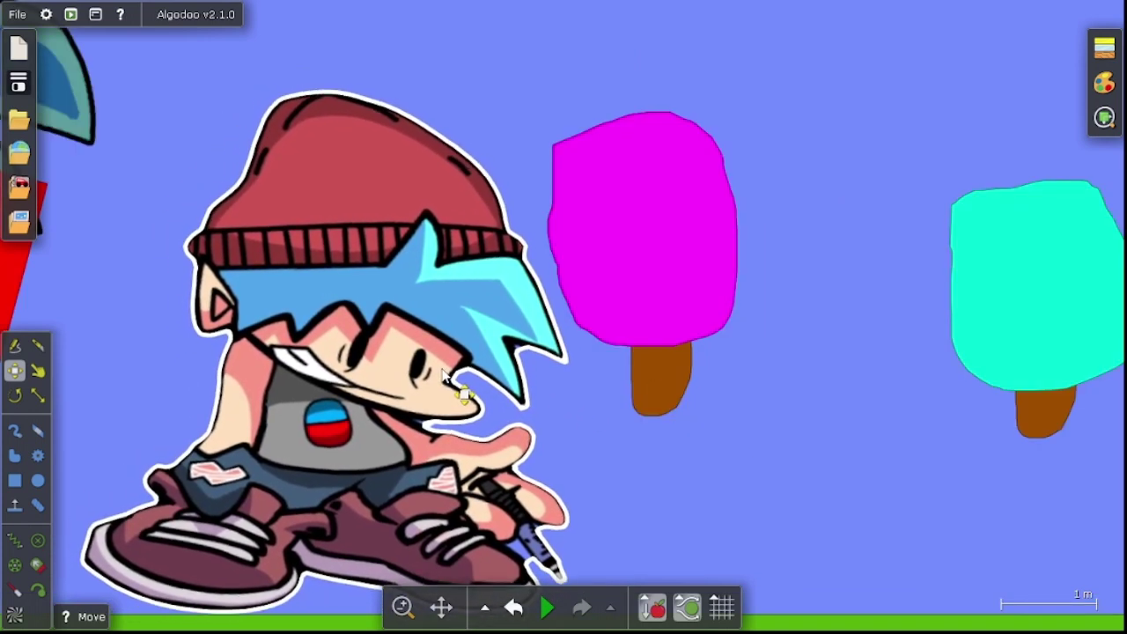
drag(442, 376, 461, 406)
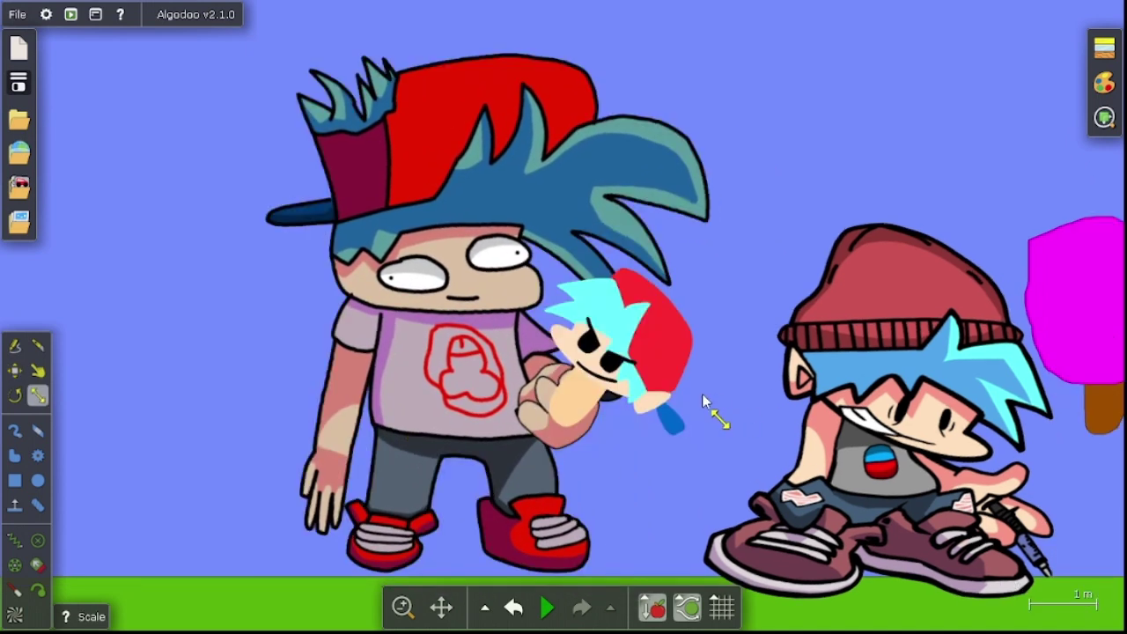
Step: Move the standing boy clear of the face popsicle and reposition the popsicle between the two boys
drag(159, 254, 149, 253)
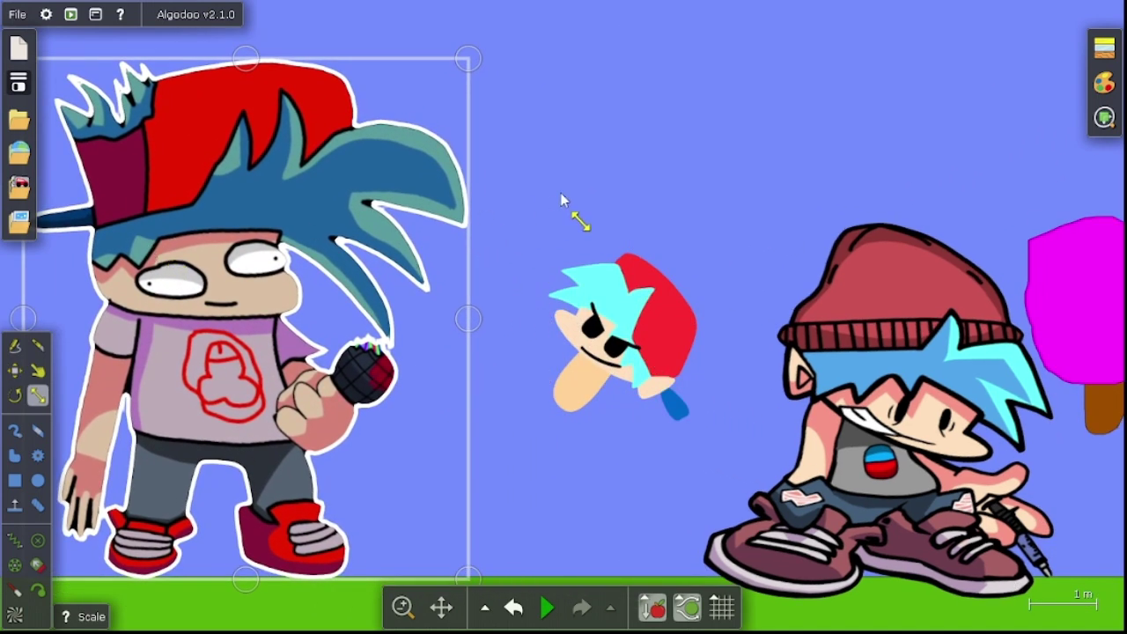
drag(558, 200, 630, 181)
click(703, 337)
click(550, 604)
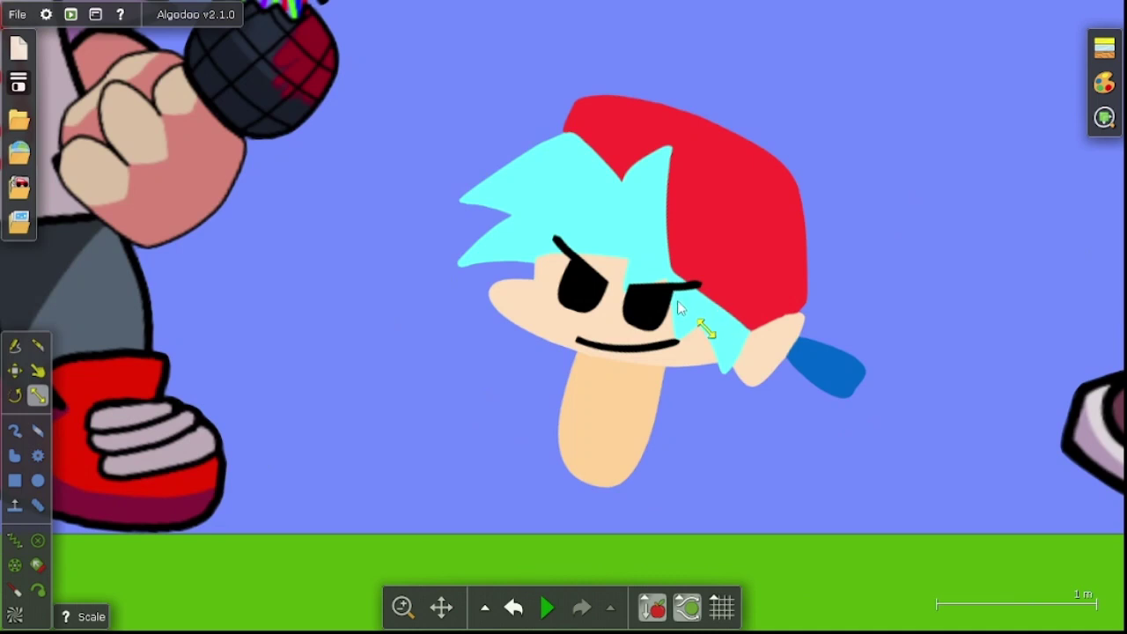
click(677, 300)
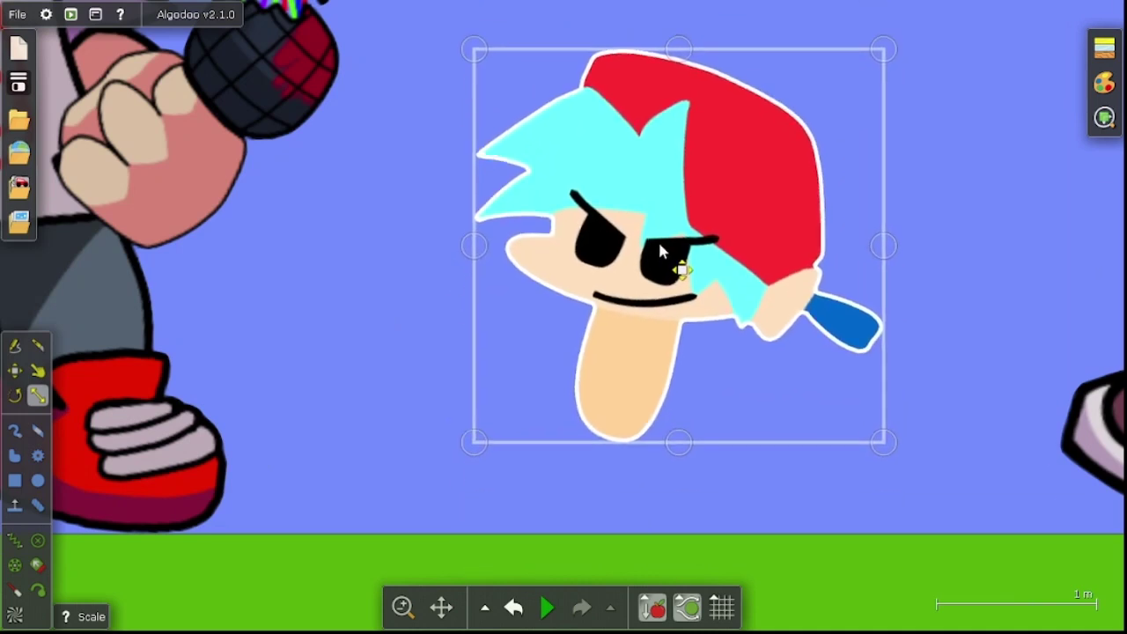
drag(660, 251, 626, 354)
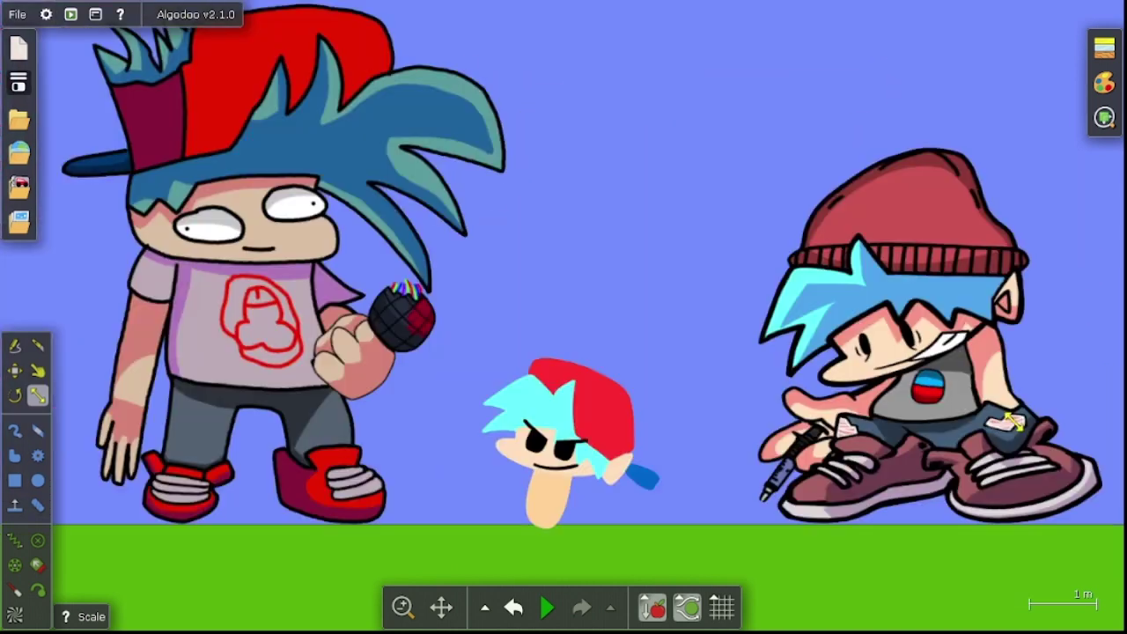
Step: Nudge the seated boy, then mirror the face popsicle toward him and back toward the standing boy
drag(994, 402, 959, 376)
click(577, 431)
drag(481, 444, 550, 442)
drag(635, 419, 560, 408)
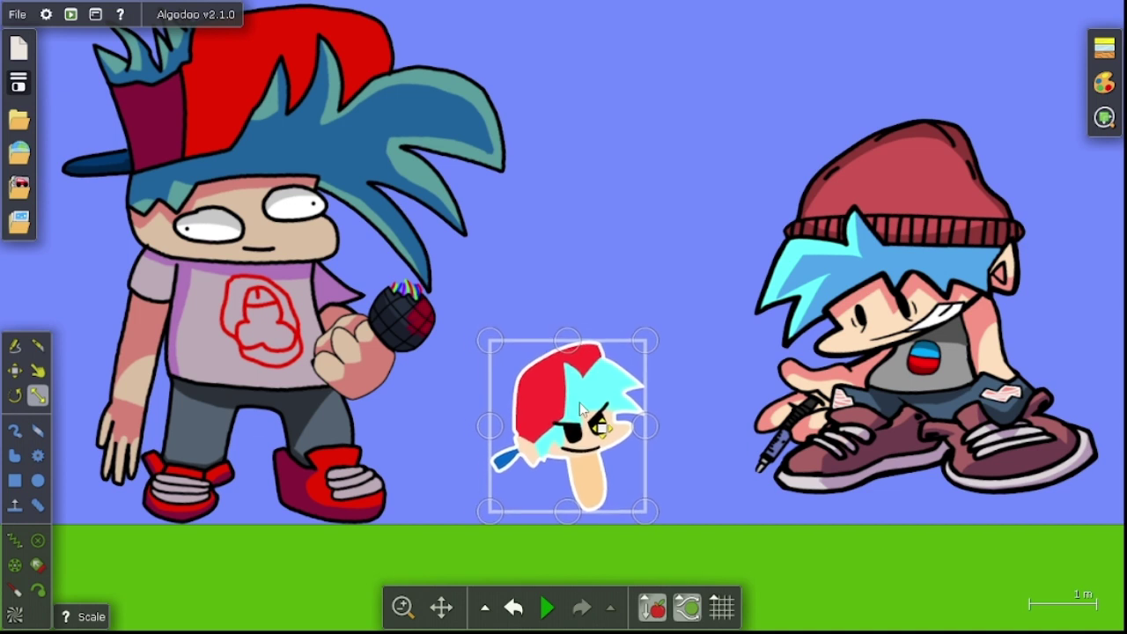
drag(710, 443, 746, 443)
drag(718, 436, 605, 422)
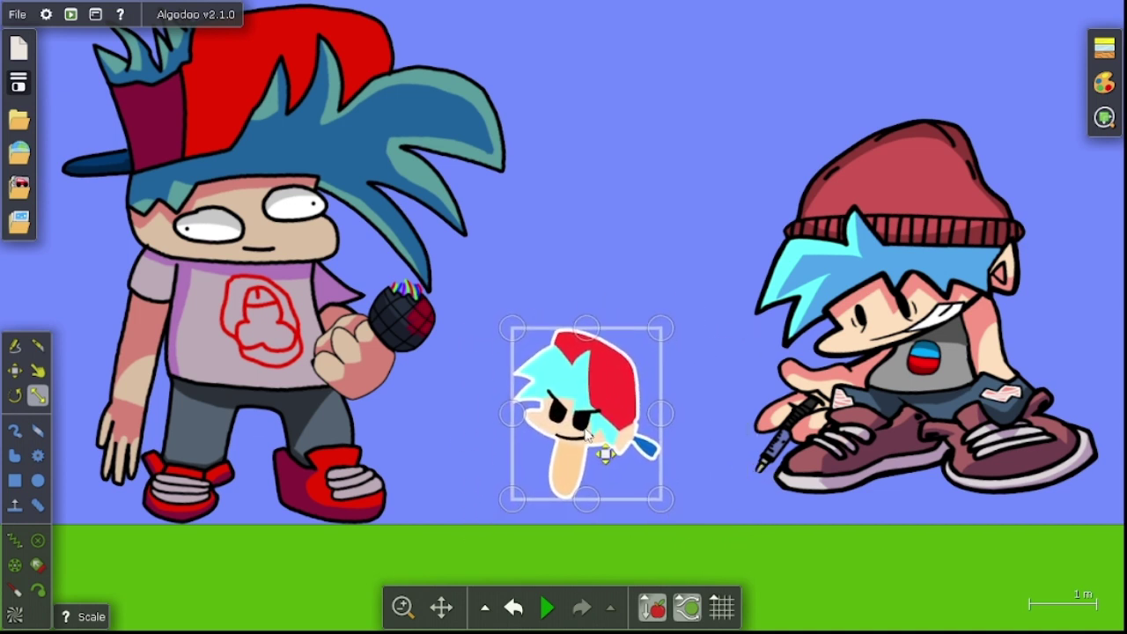
Step: Nudge the standing boy and the face popsicle alternately with small movements, as if they were talking
click(323, 388)
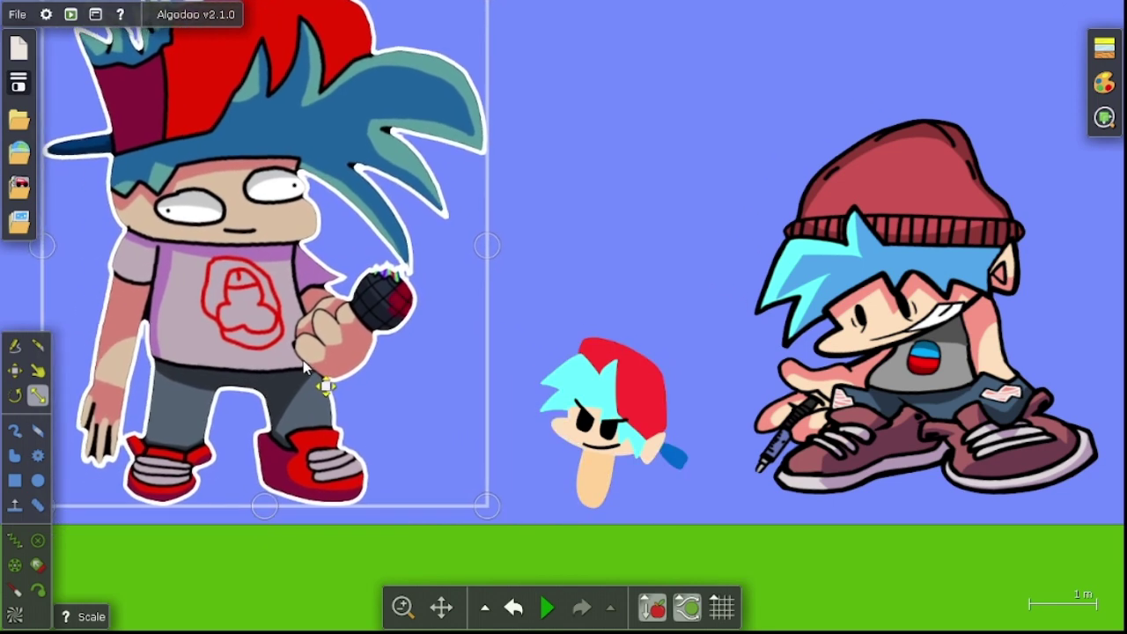
mouse_move(323, 379)
mouse_down()
mouse_move(310, 371)
mouse_move(336, 380)
mouse_up()
click(596, 425)
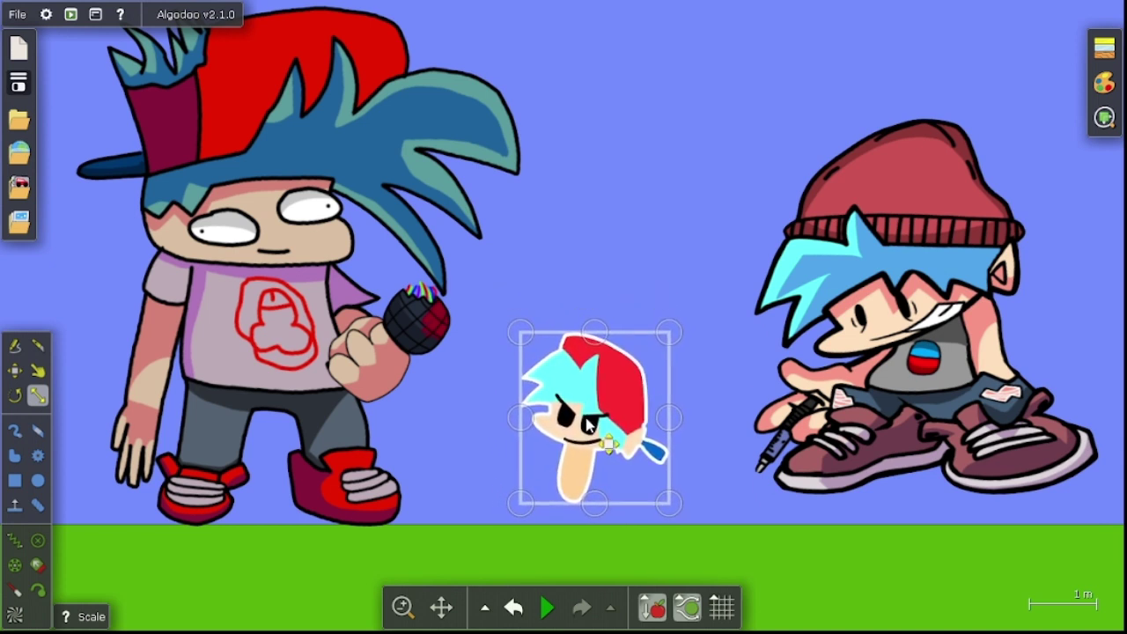
click(319, 384)
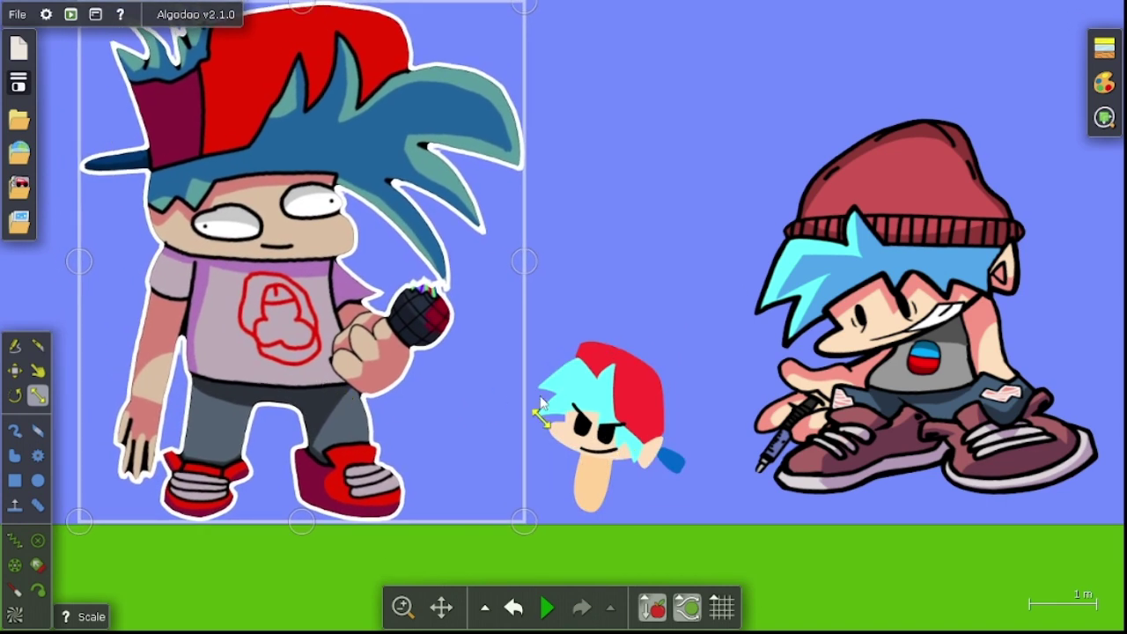
click(619, 384)
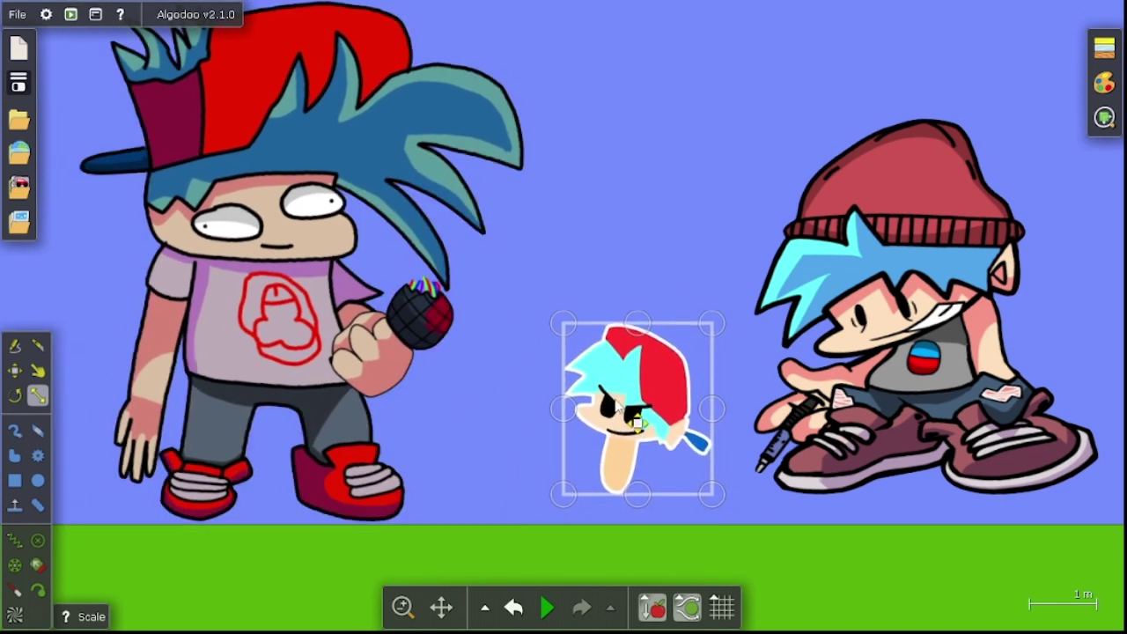
mouse_move(358, 367)
mouse_down()
mouse_move(335, 342)
mouse_move(352, 363)
mouse_up()
click(659, 433)
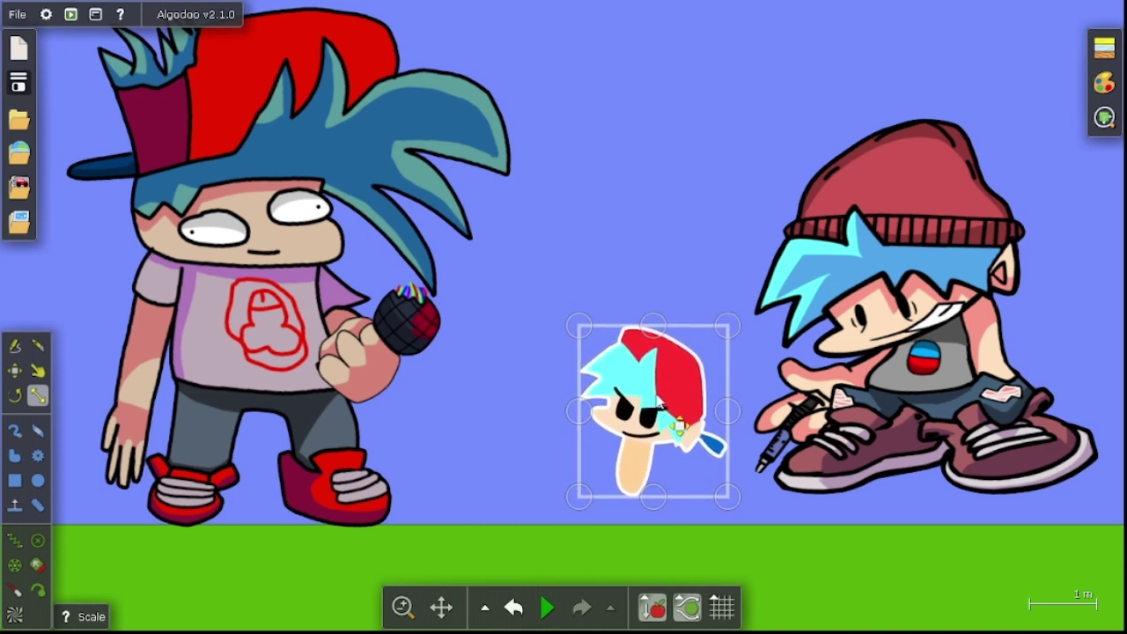
drag(661, 413, 665, 419)
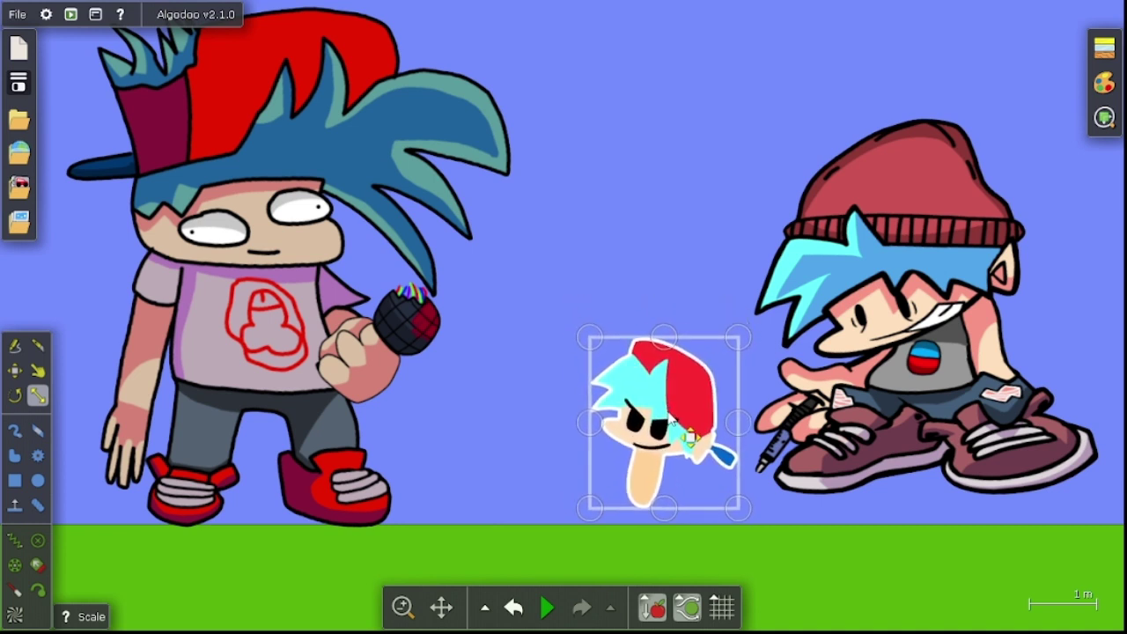
drag(672, 420, 676, 443)
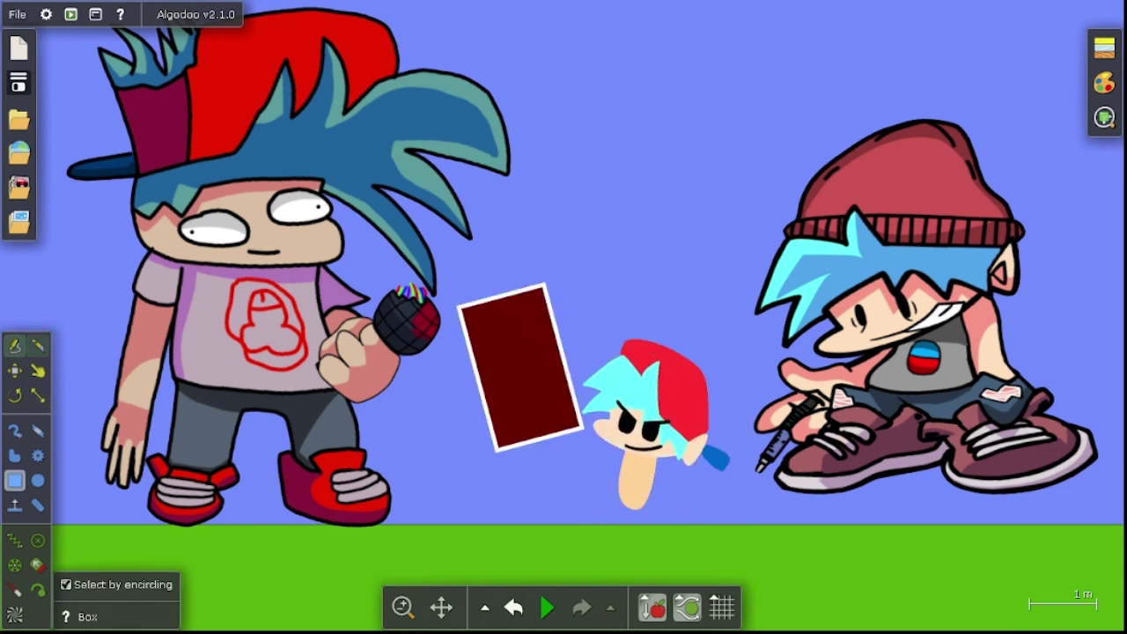
Step: Move the dark red rectangle over the microphone in the standing boy's hand
key(m)
click(615, 376)
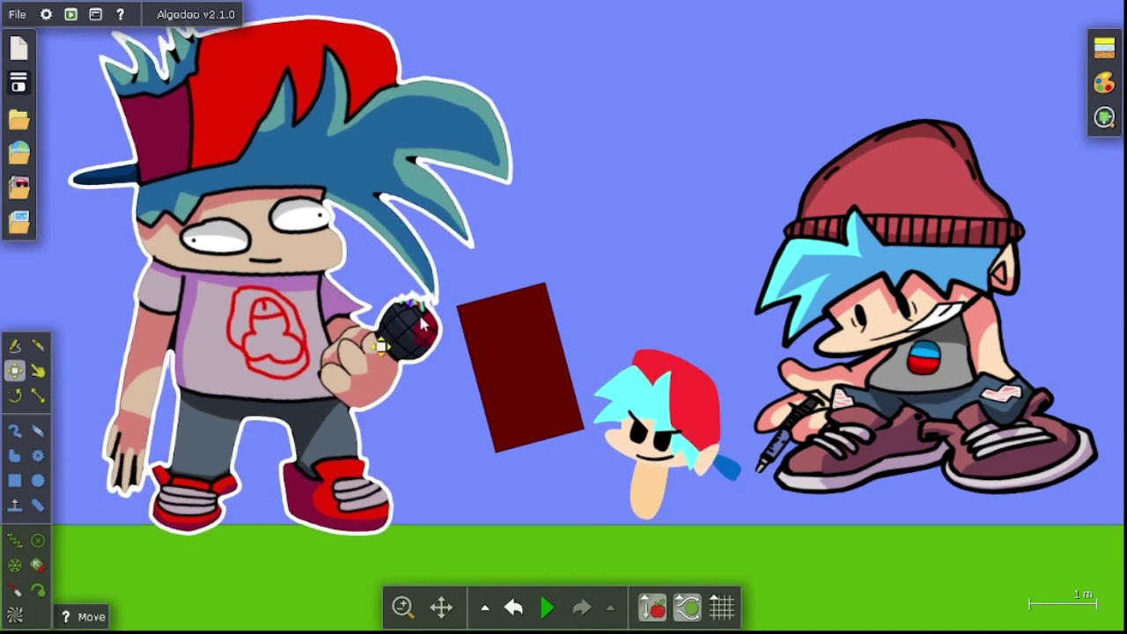
click(511, 307)
drag(511, 308, 438, 263)
Step: Shift the face popsicle between the two boys and squash it vertically to about 0.02x against the ground
drag(687, 450, 630, 428)
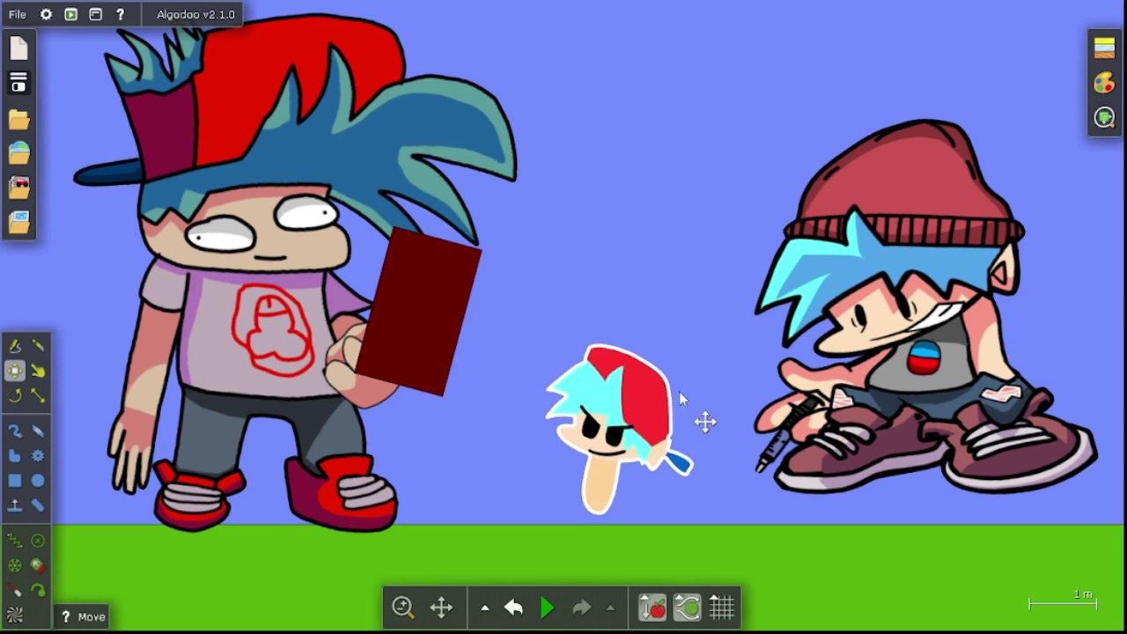
drag(680, 398, 620, 320)
drag(558, 339, 524, 345)
click(38, 395)
click(555, 359)
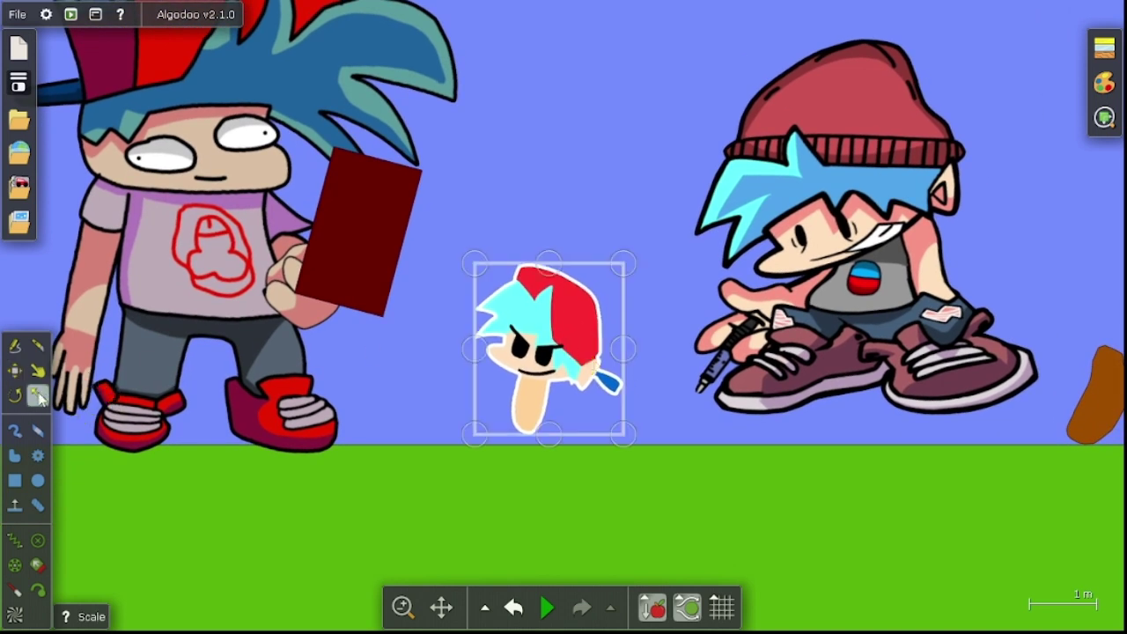
drag(543, 271, 544, 312)
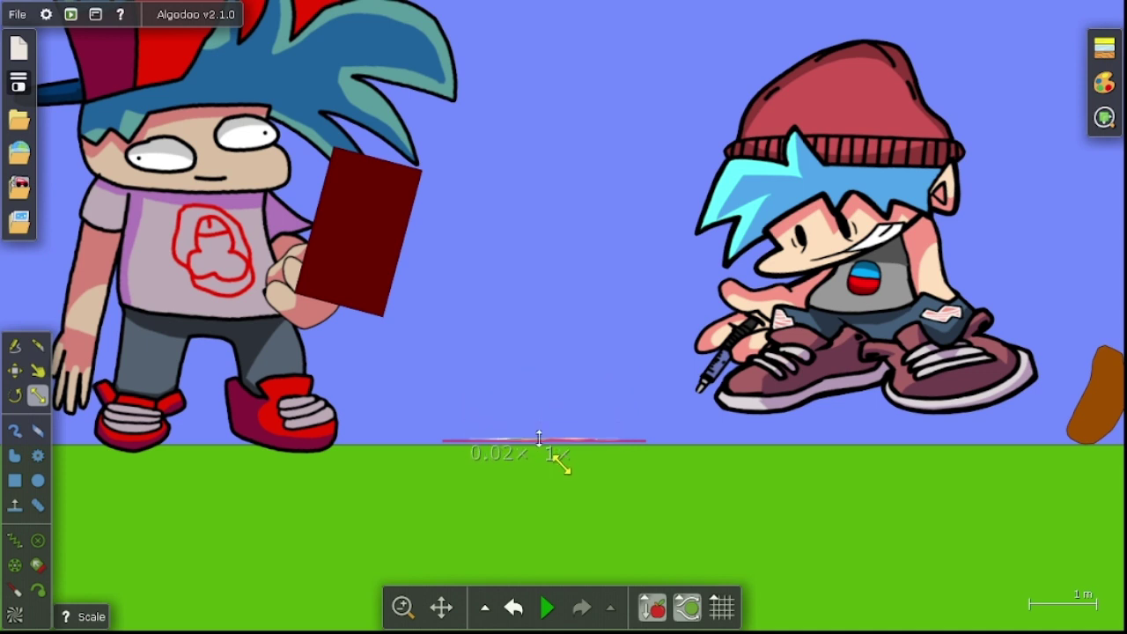
Step: Nudge and slightly rotate the seated boy, shift him toward the standing boy, and nudge the standing boy in reply
drag(861, 345, 856, 353)
drag(748, 318, 566, 424)
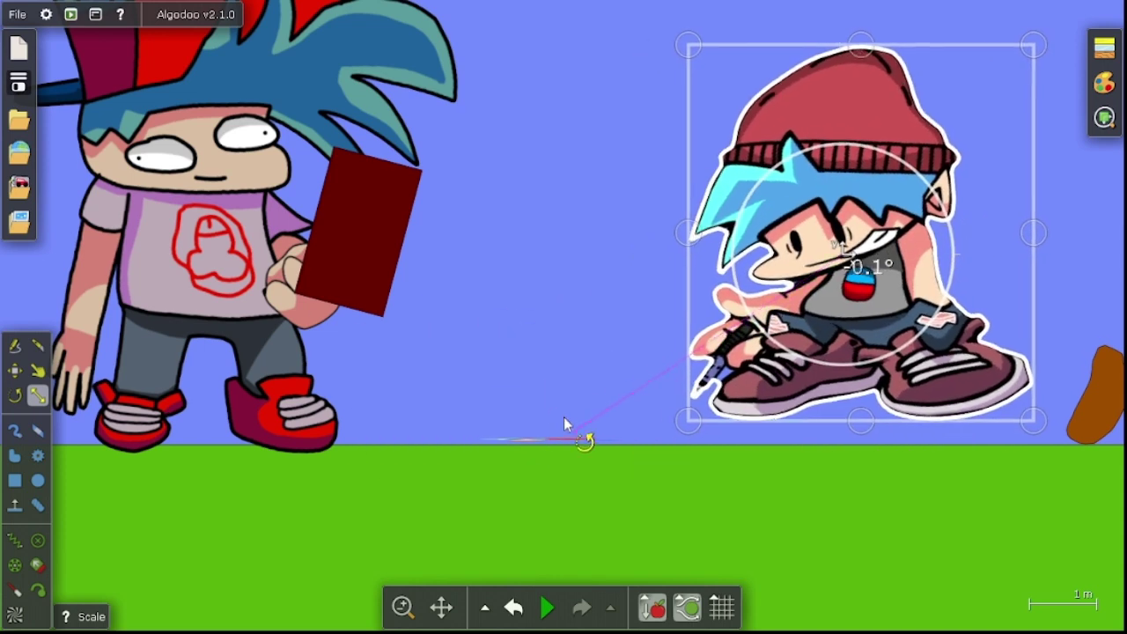
drag(826, 351, 763, 298)
drag(240, 314, 236, 309)
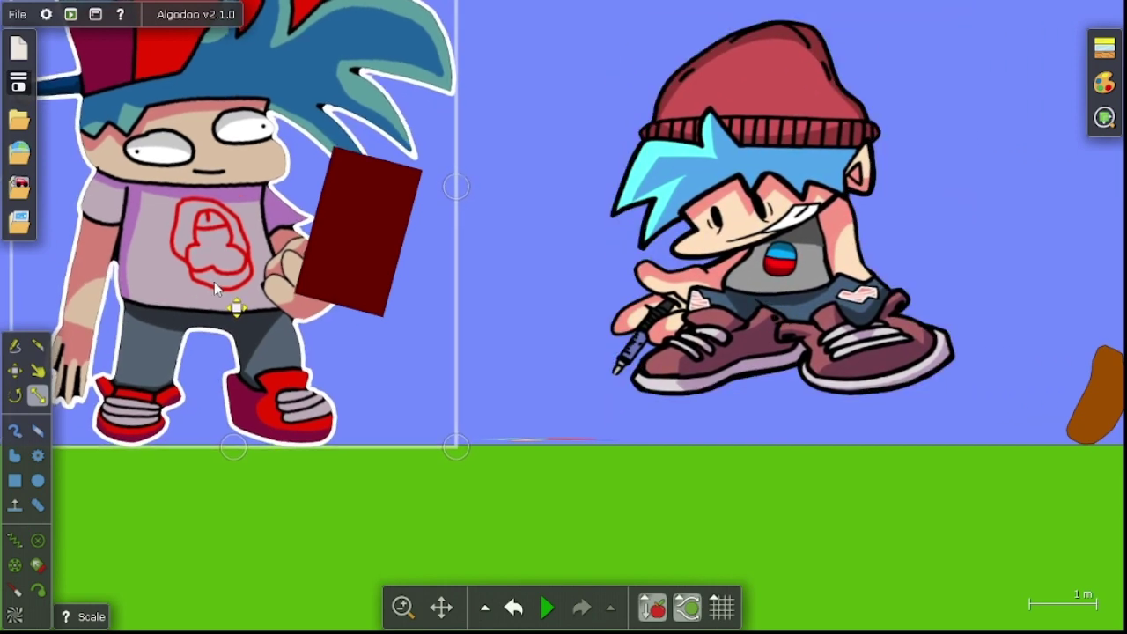
Step: Move the seated boy back away from the standing boy, then shift both boys alternately as if they were talking
drag(814, 282, 885, 296)
drag(192, 324, 247, 255)
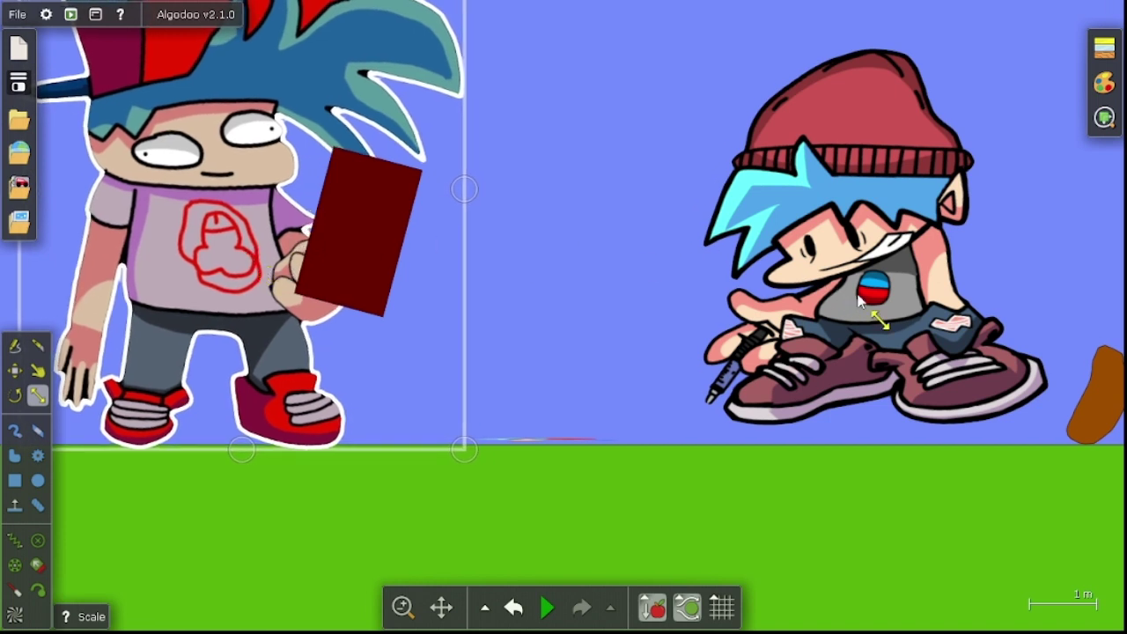
drag(860, 301, 836, 315)
drag(250, 276, 251, 271)
mouse_move(816, 306)
mouse_down()
mouse_move(825, 282)
mouse_move(798, 294)
mouse_up()
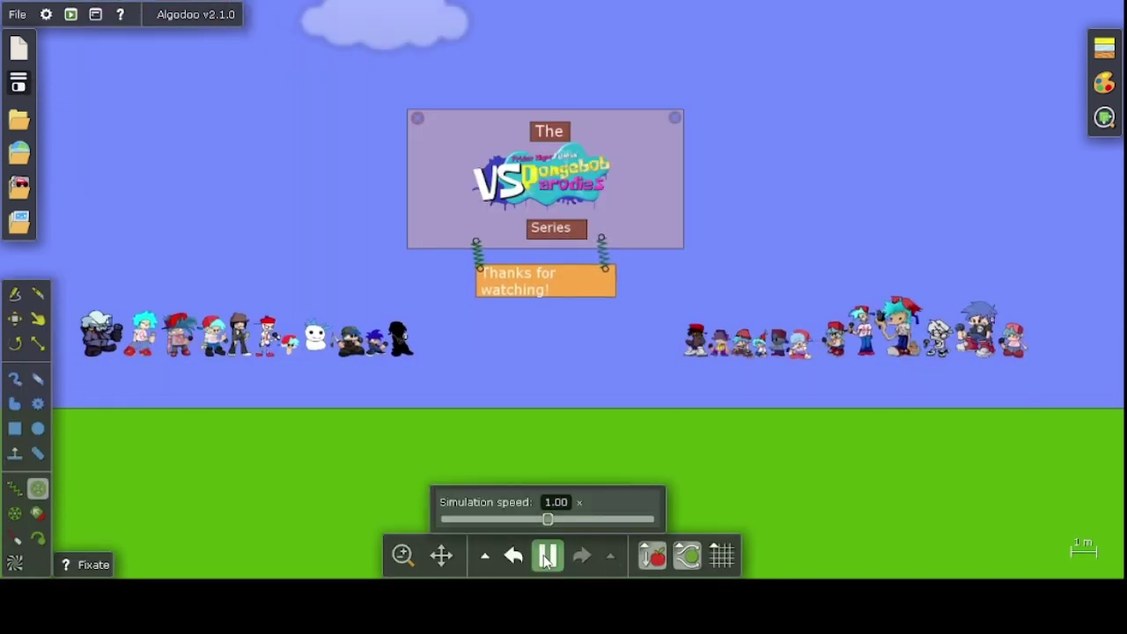
Step: Widen the view of the running end-credits scene and follow the two rows of characters up into the sky
scroll(498, 387, down, 4)
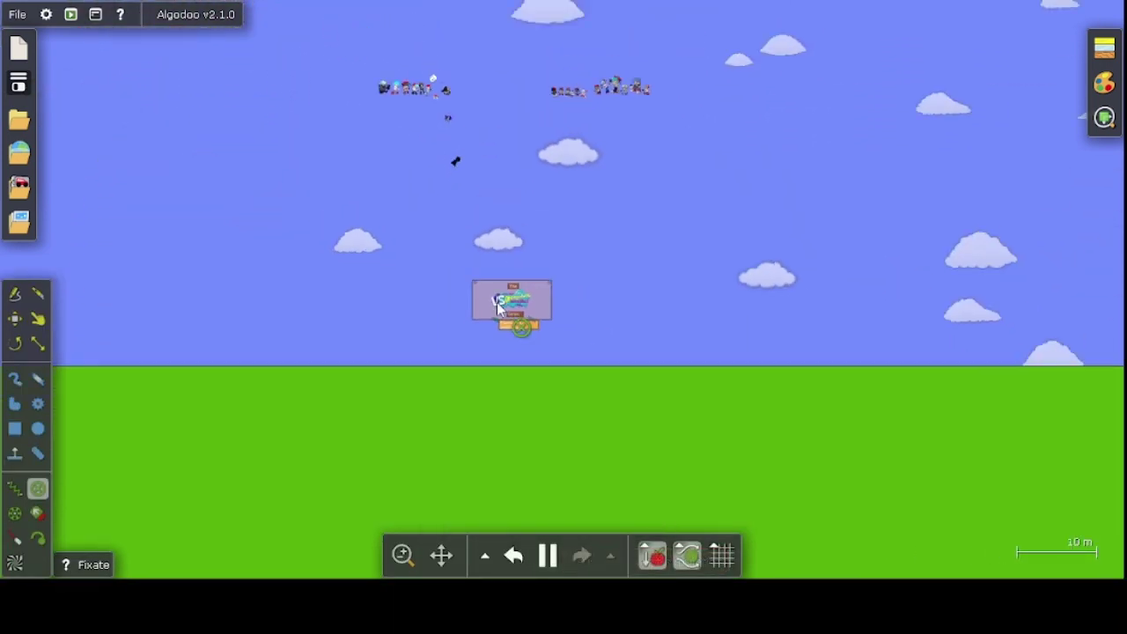
drag(612, 253, 624, 421)
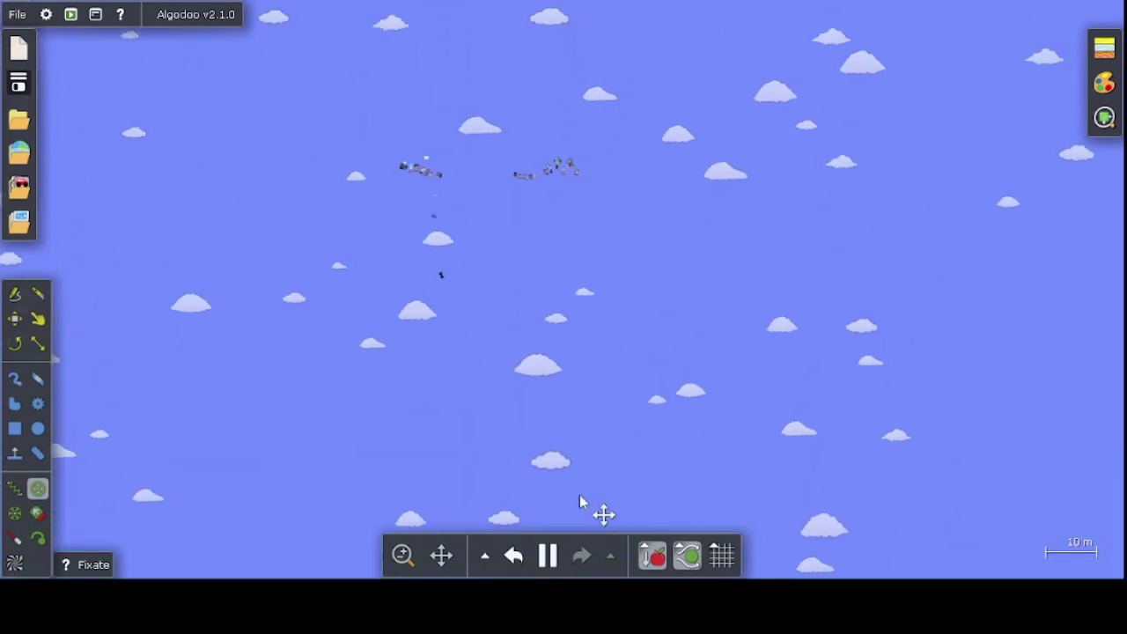